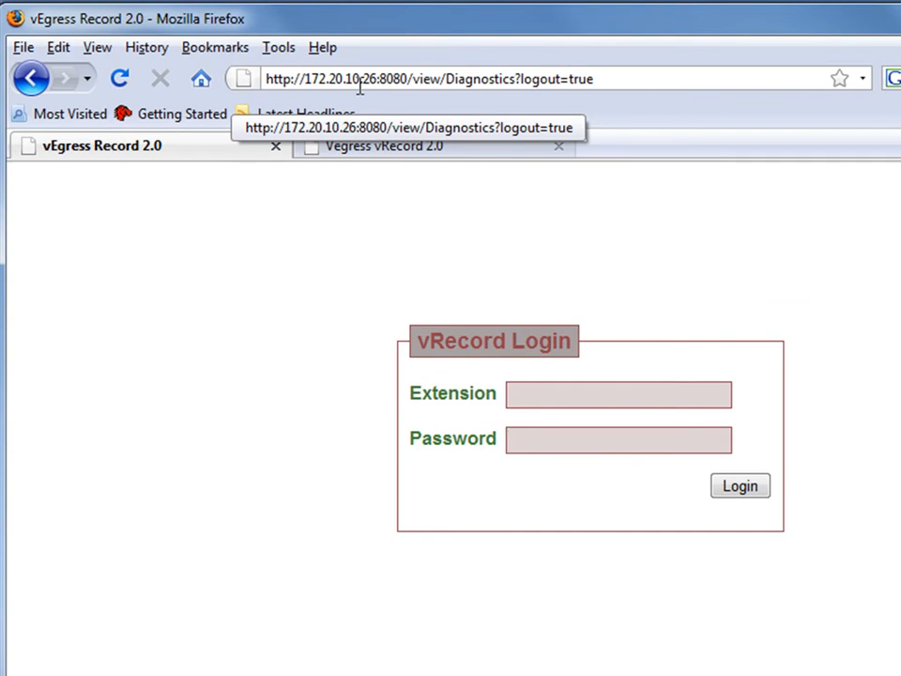
- Log in to vRecord with the user's extension and the account password
click(729, 404)
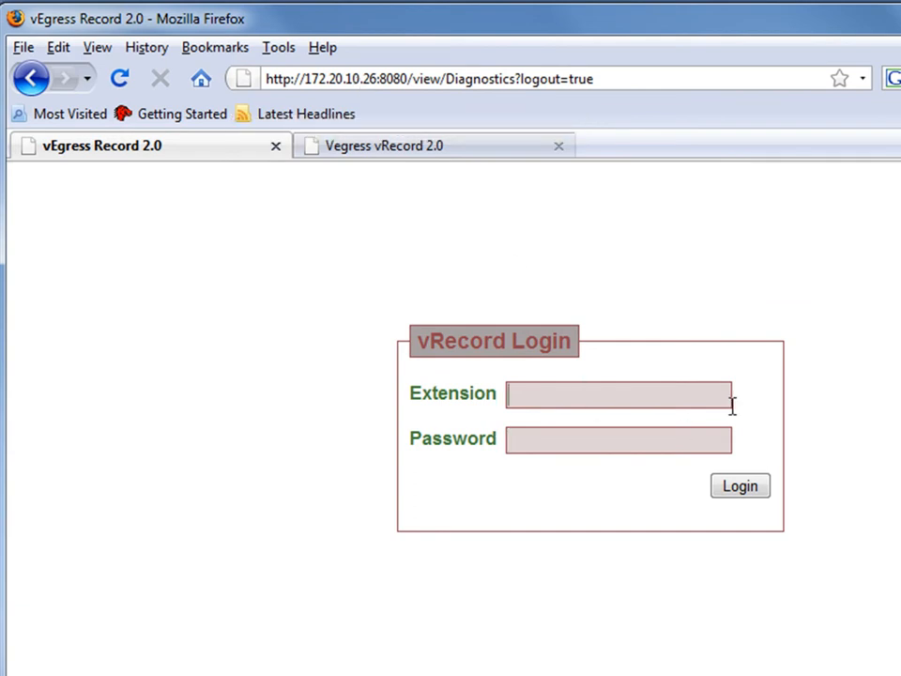
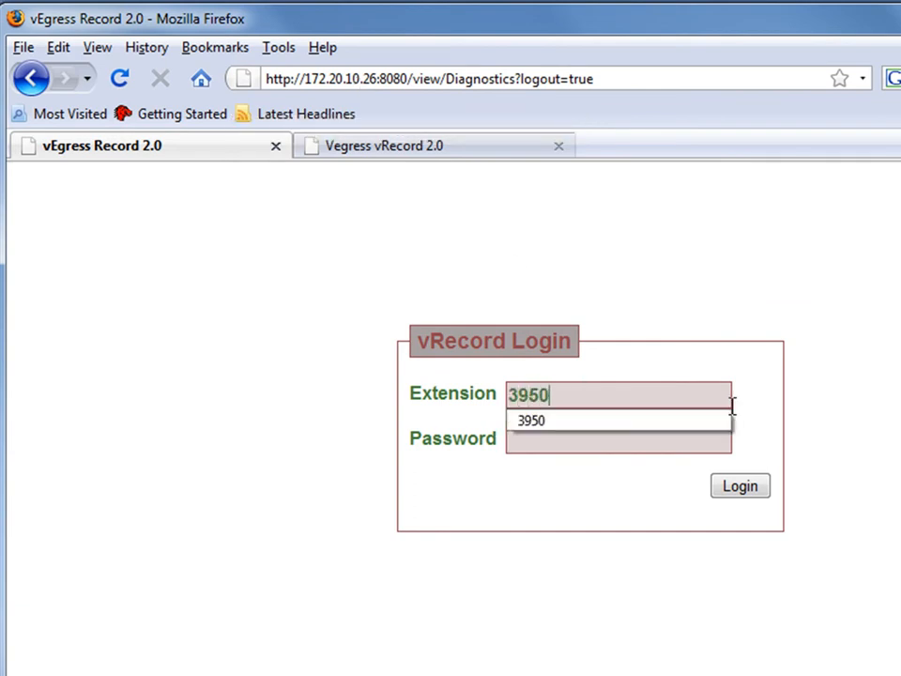
click(609, 441)
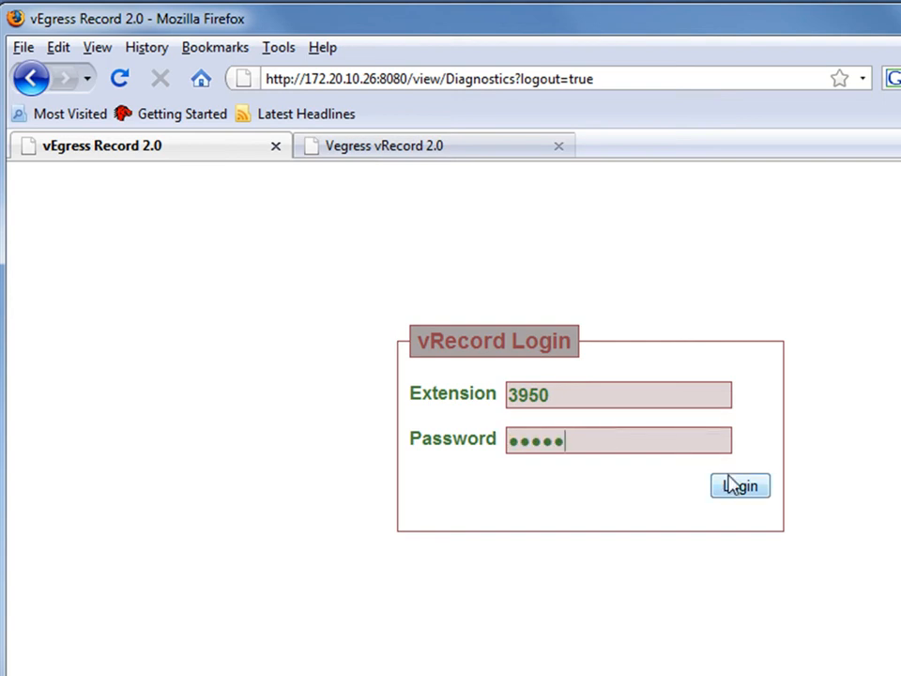
click(742, 490)
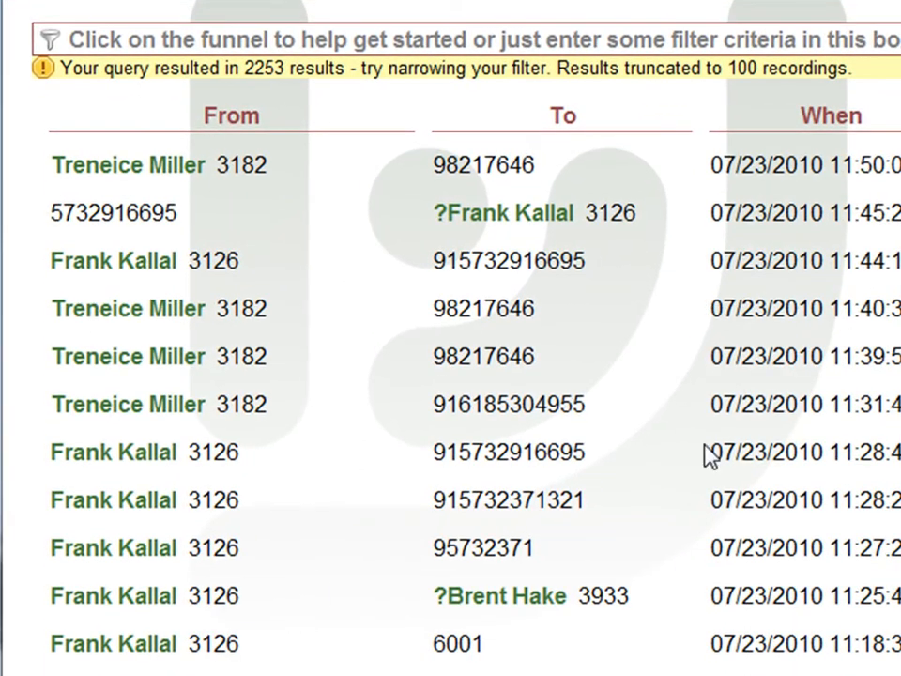
- Examine the list of recordings and the query result count shown above it
scroll(620, 427, down, 1)
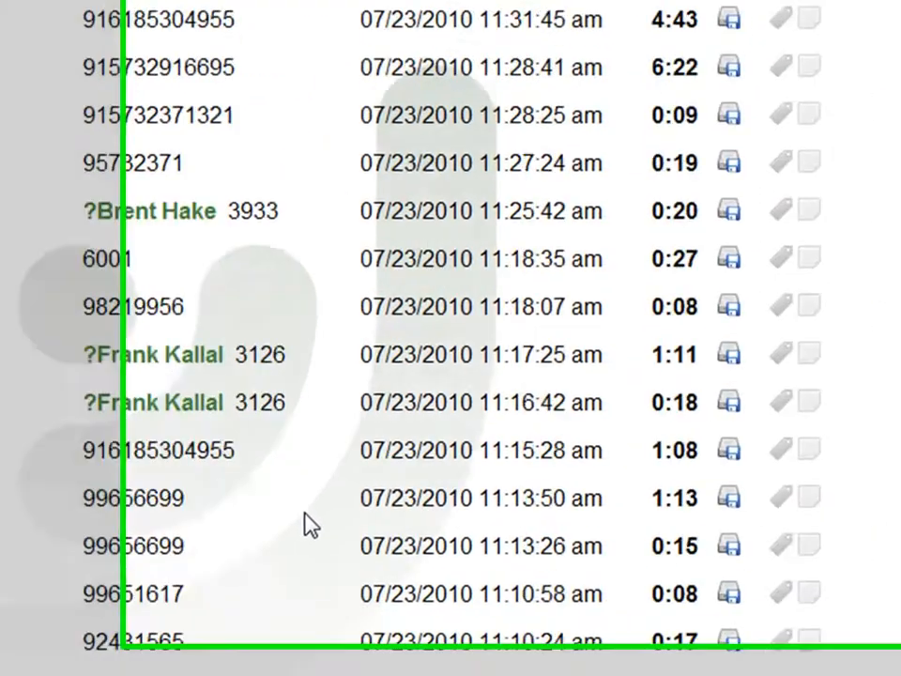
scroll(304, 515, down, 7)
drag(887, 351, 884, 81)
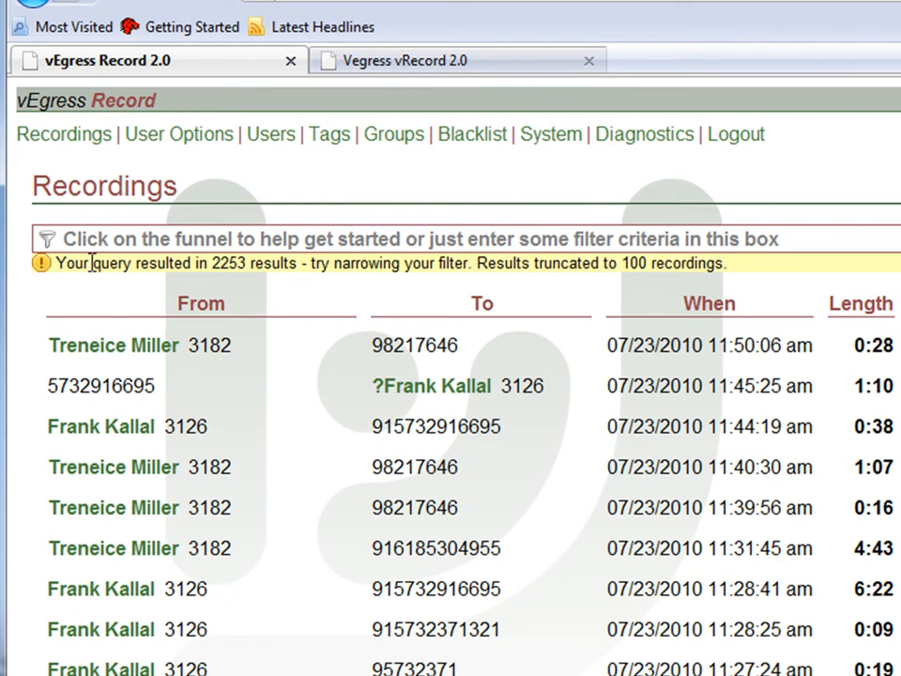
drag(246, 264, 212, 263)
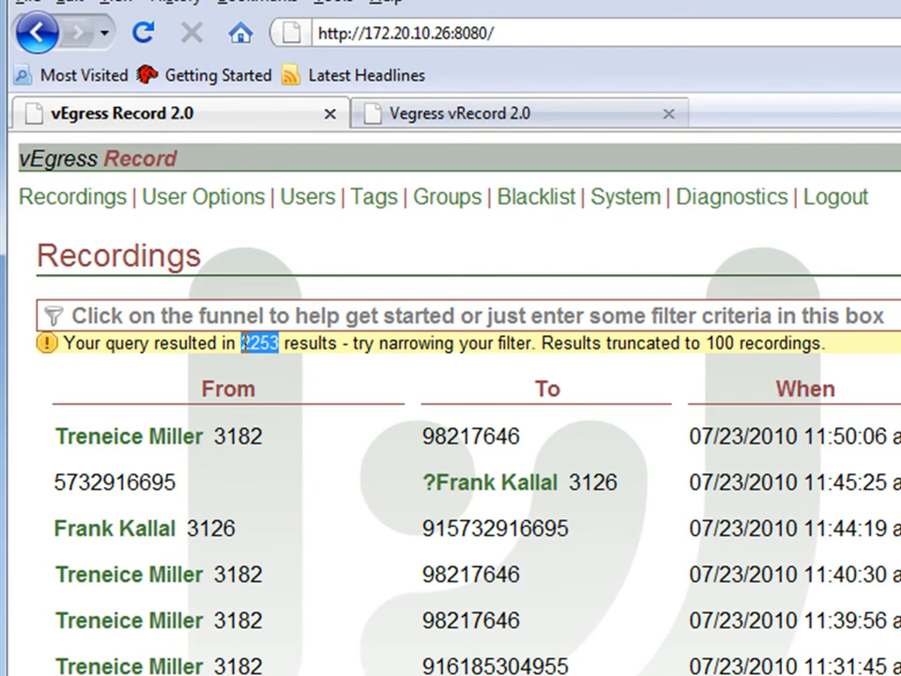
click(244, 344)
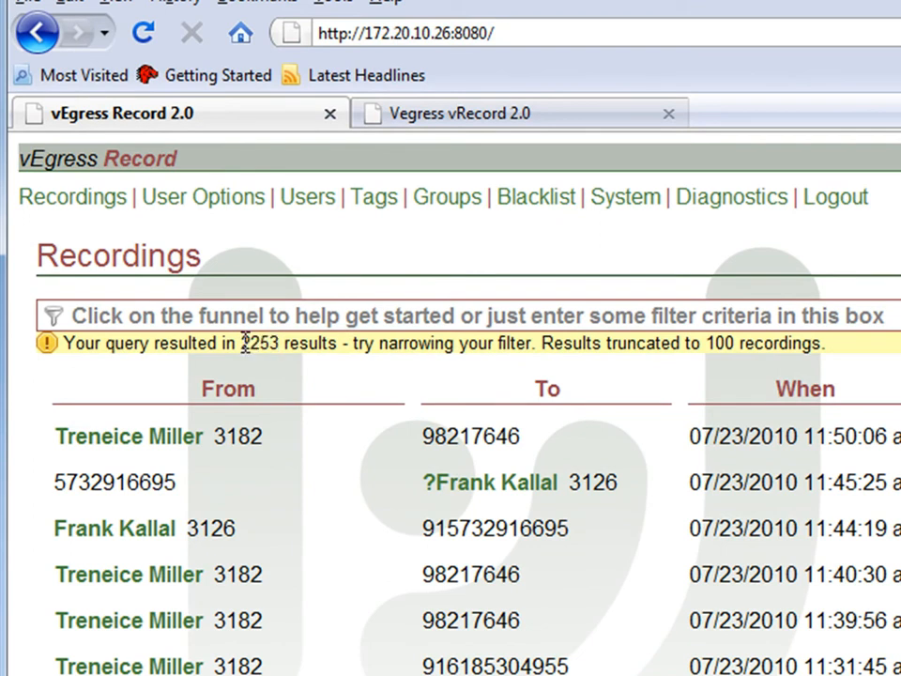
mouse_move(245, 344)
mouse_down()
mouse_move(272, 344)
mouse_move(247, 346)
mouse_up()
click(273, 343)
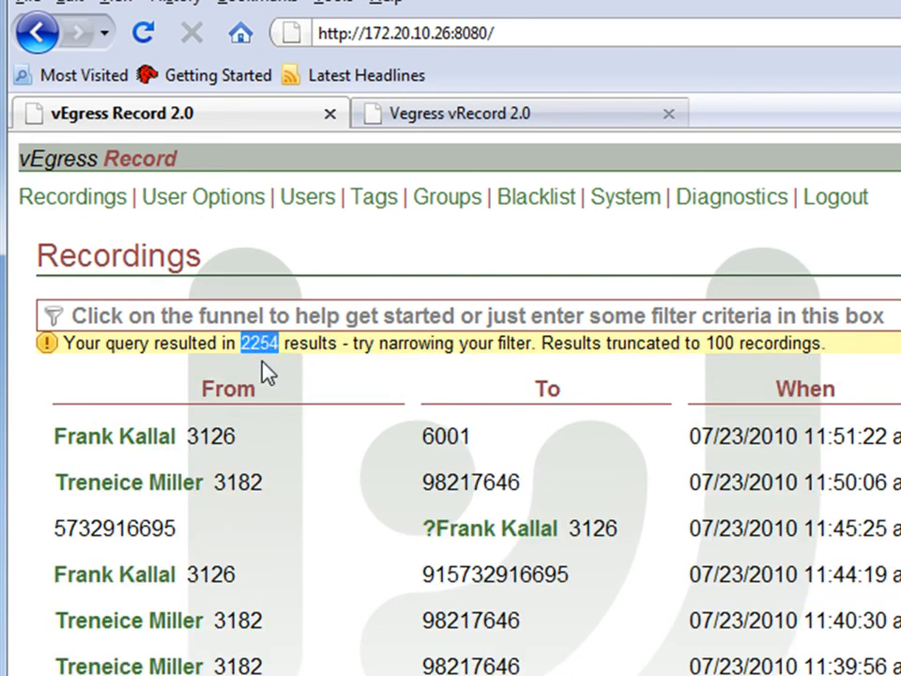
click(324, 389)
click(286, 319)
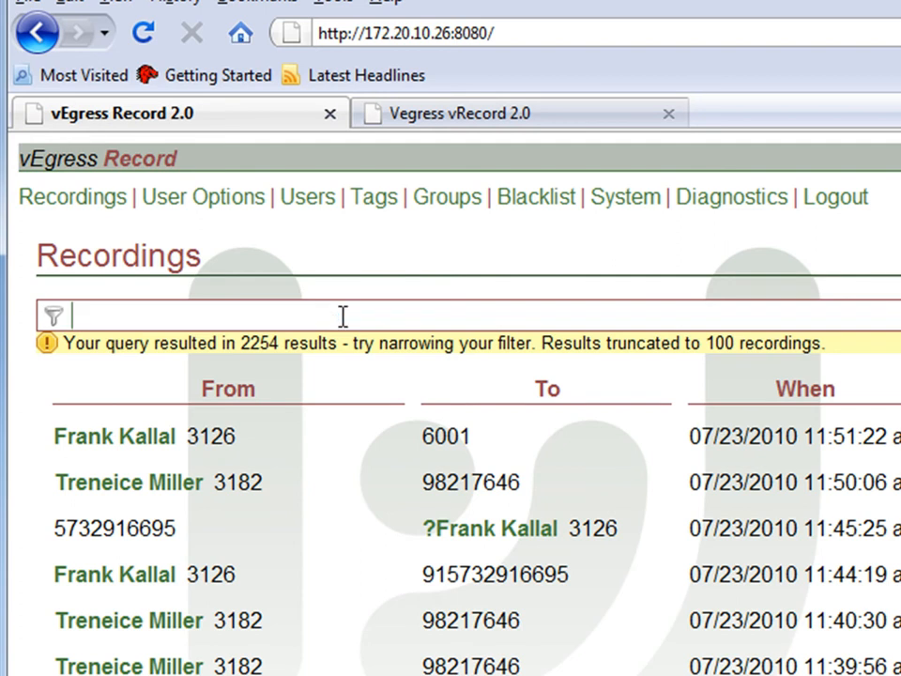
text(lkjz;lvkjal;j)
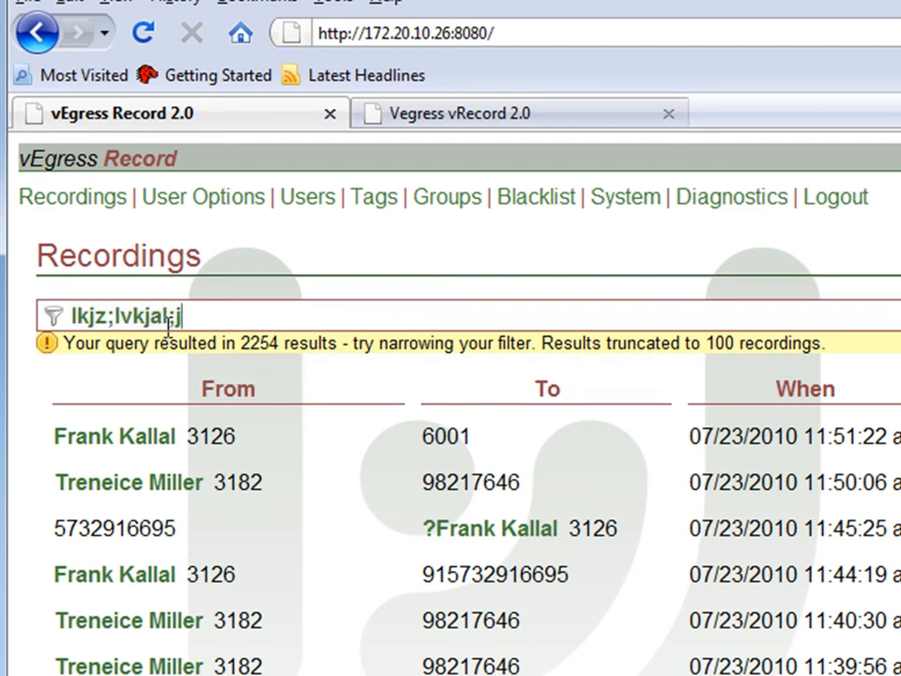
key(BackSpace)
key(BackSpace)
key(BackSpace)
key(BackSpace)
key(BackSpace)
key(BackSpace)
key(BackSpace)
key(BackSpace)
key(BackSpace)
key(BackSpace)
key(BackSpace)
key(BackSpace)
key(BackSpace)
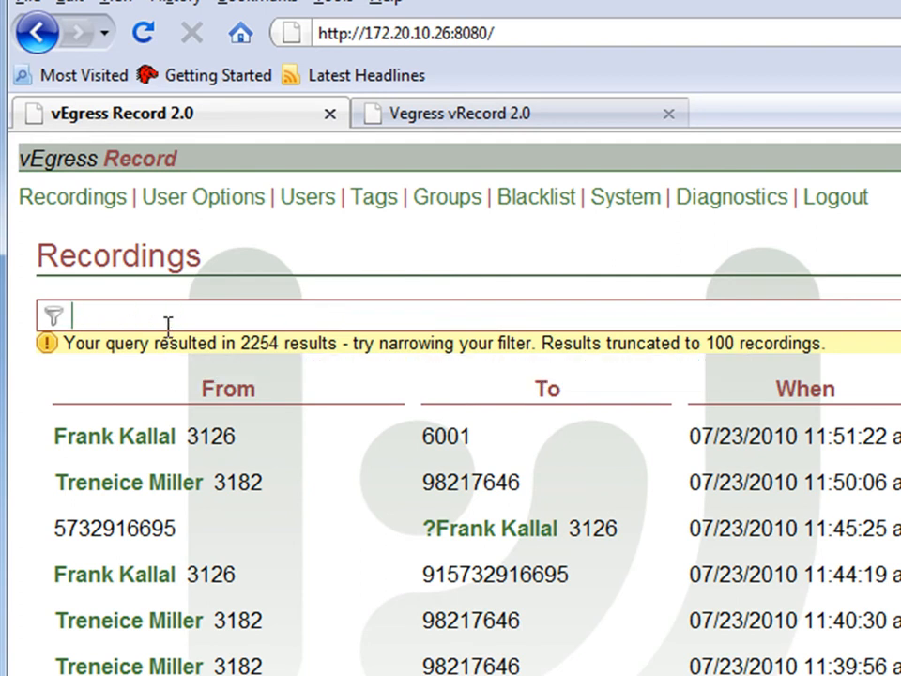
- Filter the recordings by caller with a "from:" criterion using the caller's first name, and clear the filter
text(from:)
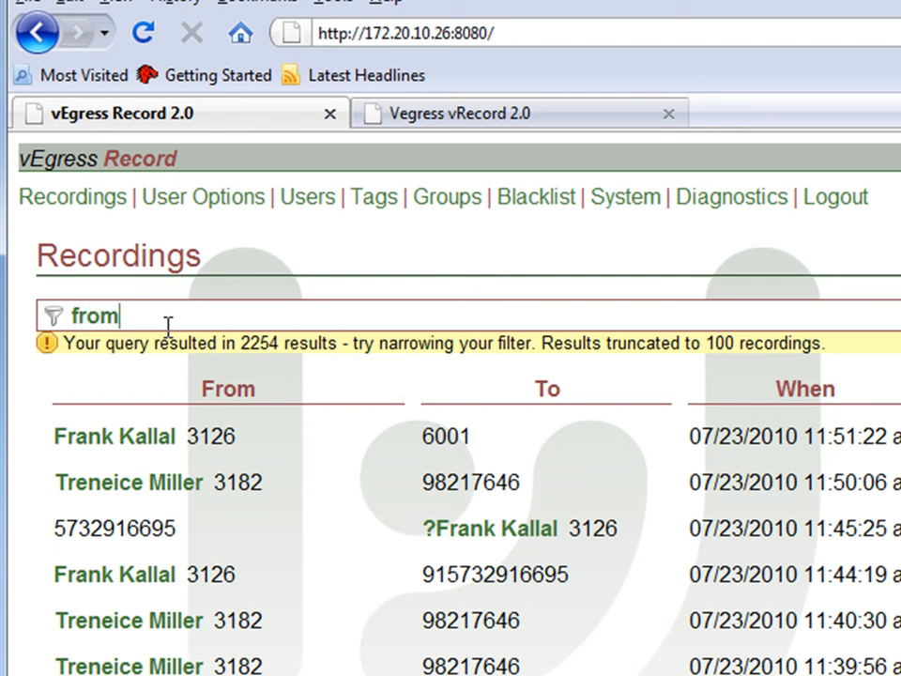
text( glenn)
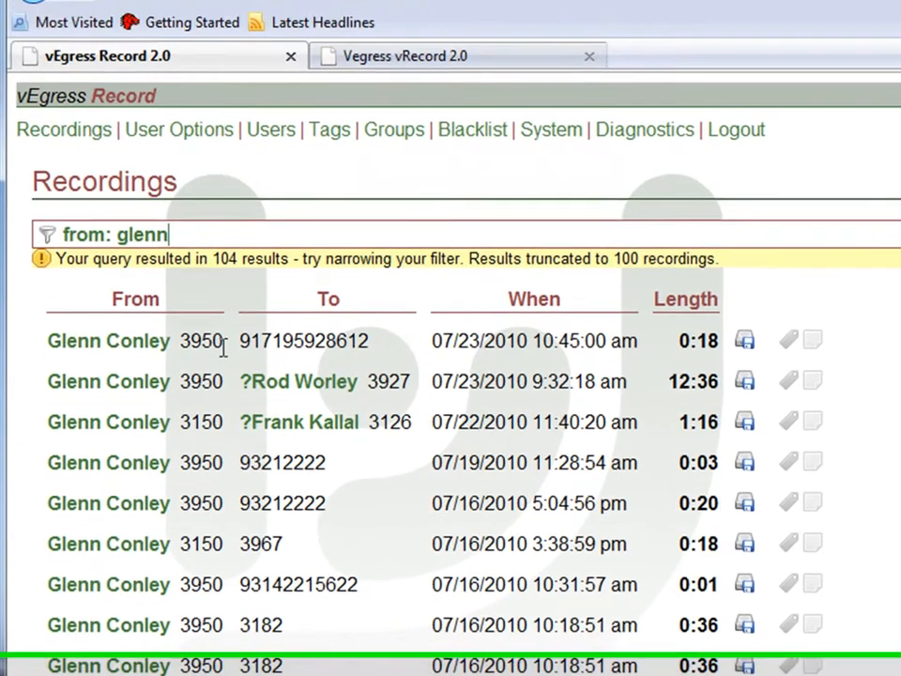
key(BackSpace)
key(BackSpace)
key(BackSpace)
key(BackSpace)
key(BackSpace)
key(BackSpace)
key(BackSpace)
key(BackSpace)
key(BackSpace)
key(BackSpace)
key(BackSpace)
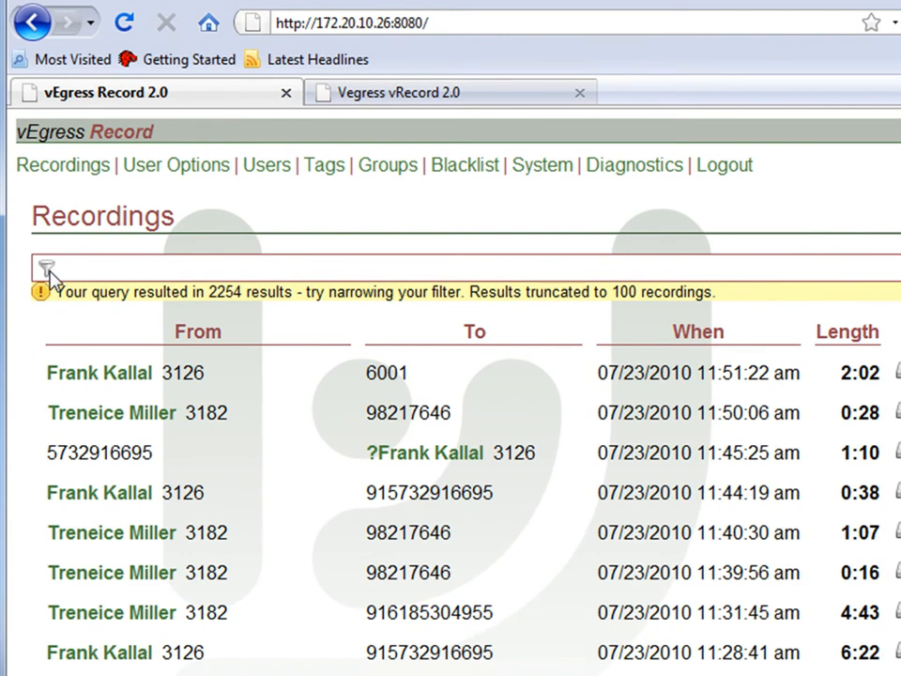
- Open the filter criteria picker and examine the user lists and name or number fields of the From and To criteria
click(47, 270)
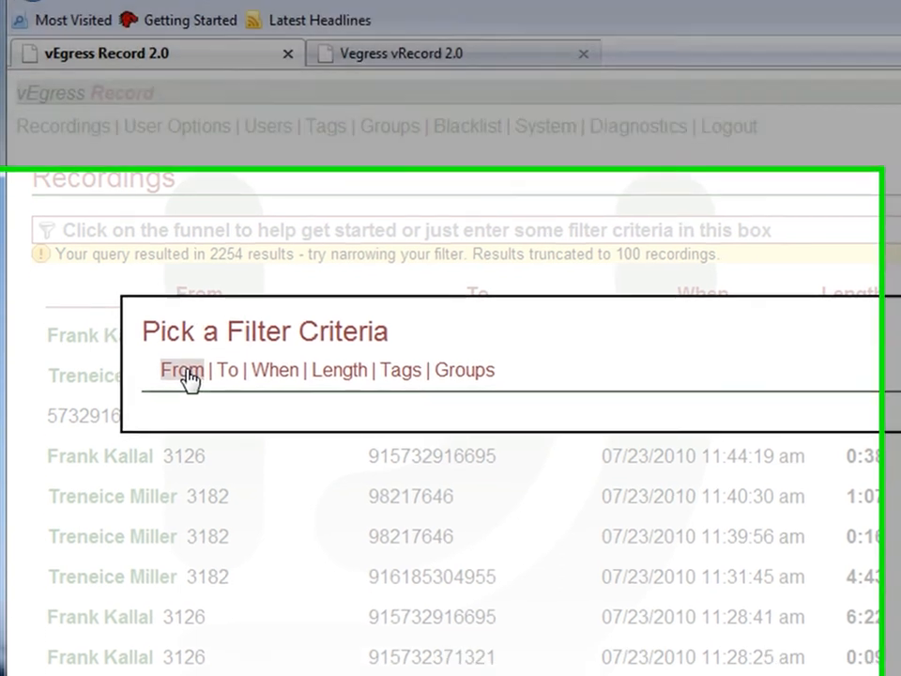
click(184, 409)
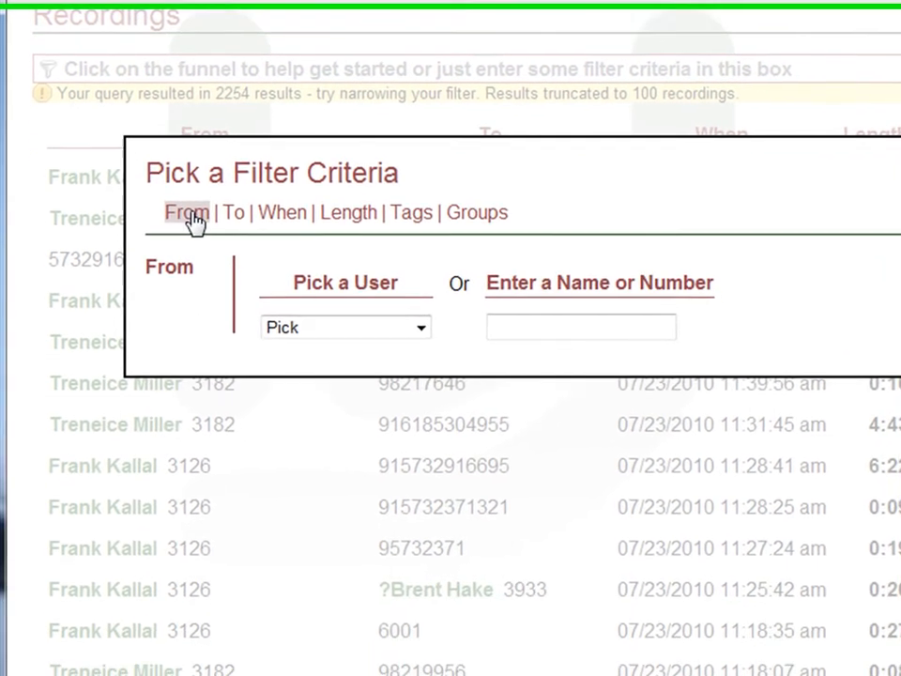
click(421, 319)
scroll(426, 456, down, 1)
scroll(433, 382, up, 1)
click(510, 317)
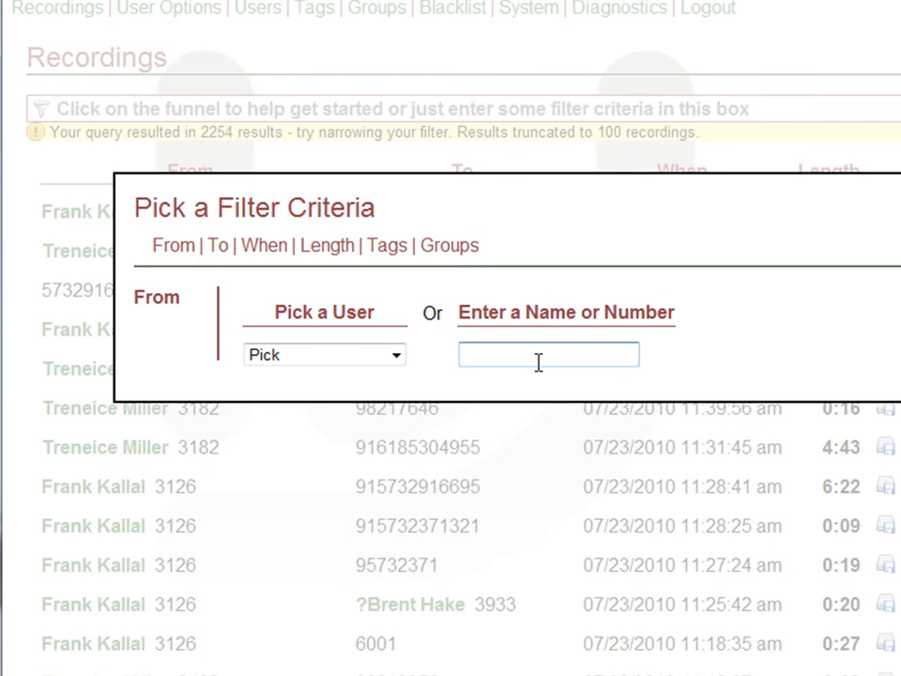
click(217, 247)
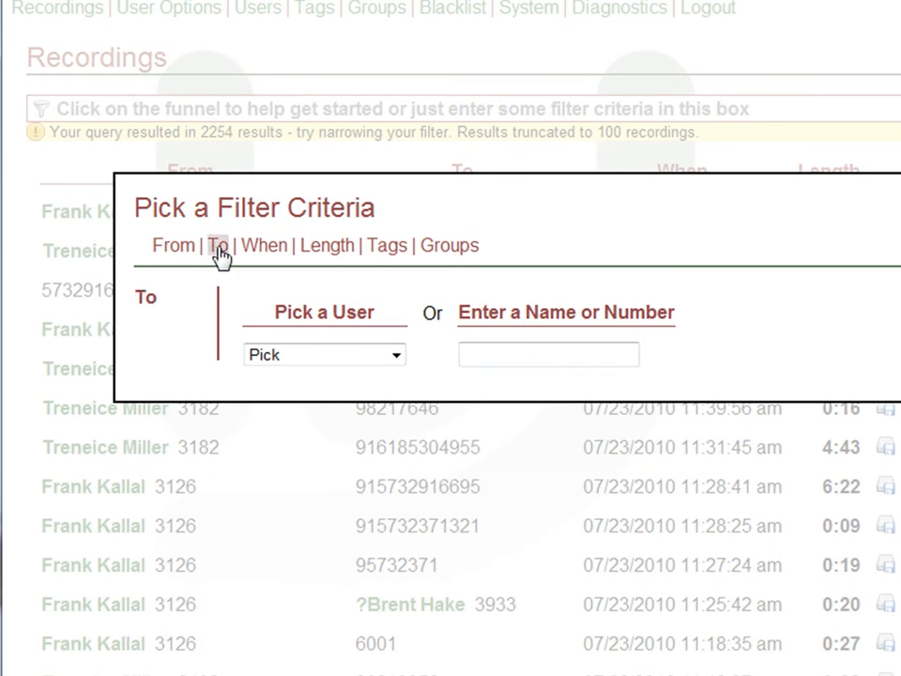
click(396, 354)
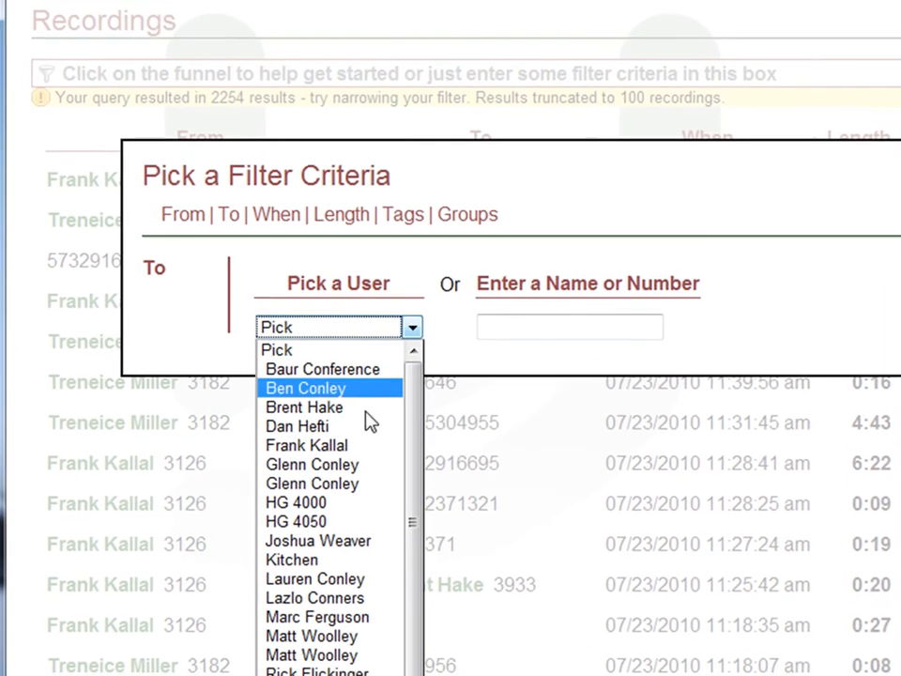
click(540, 321)
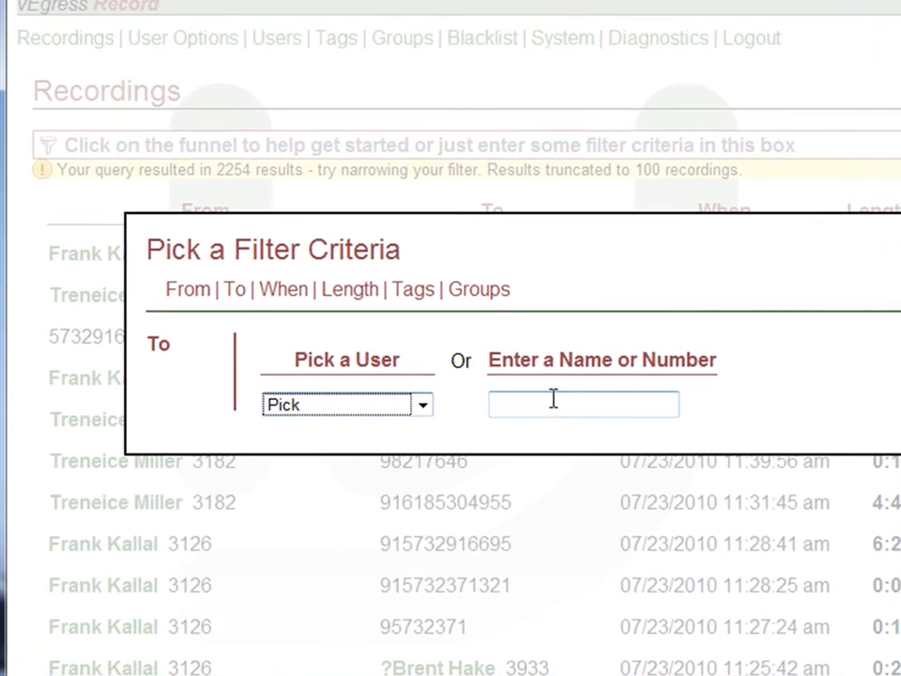
- Apply a When filter for recordings after 07/19/2010 11:56AM and before 07/22/2010 11:56AM
click(286, 293)
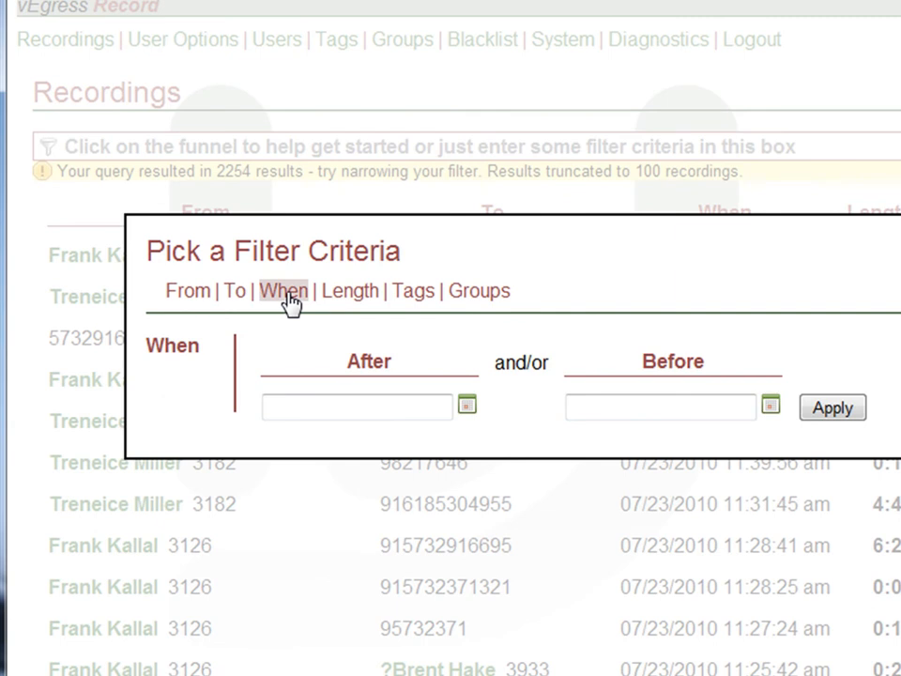
click(466, 407)
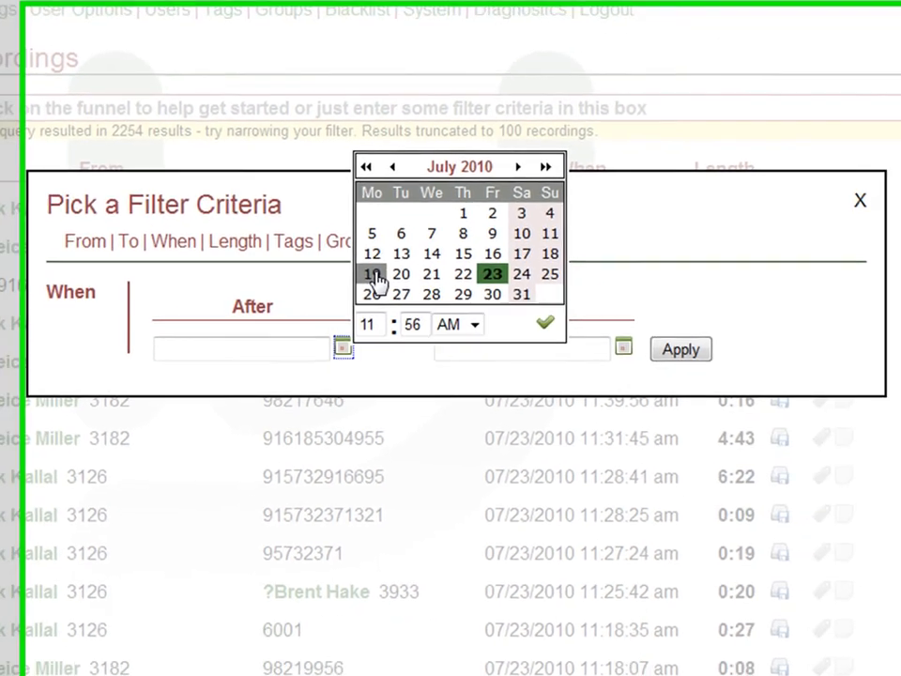
click(487, 321)
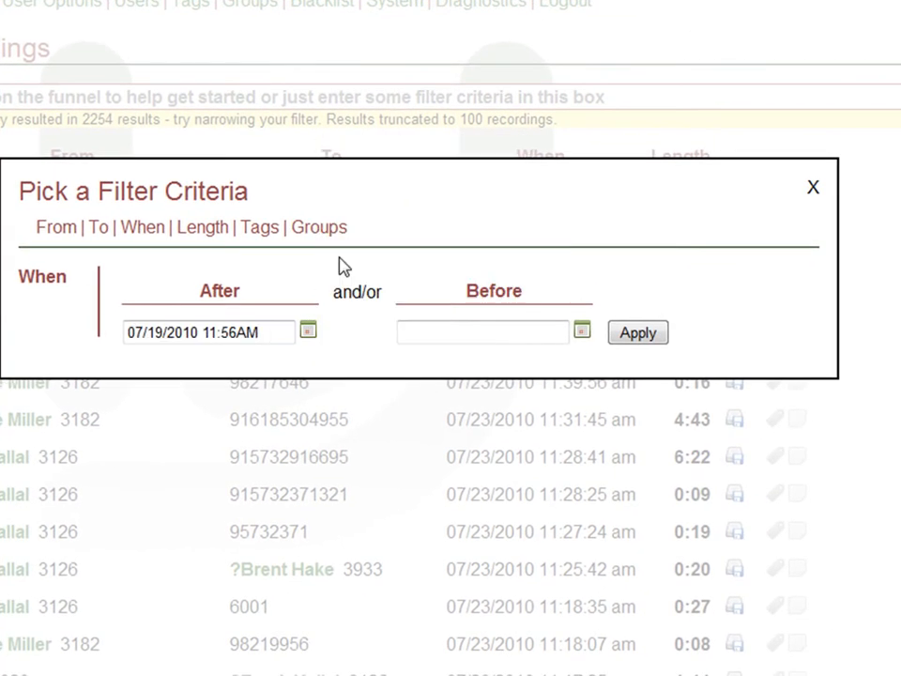
click(582, 334)
click(692, 268)
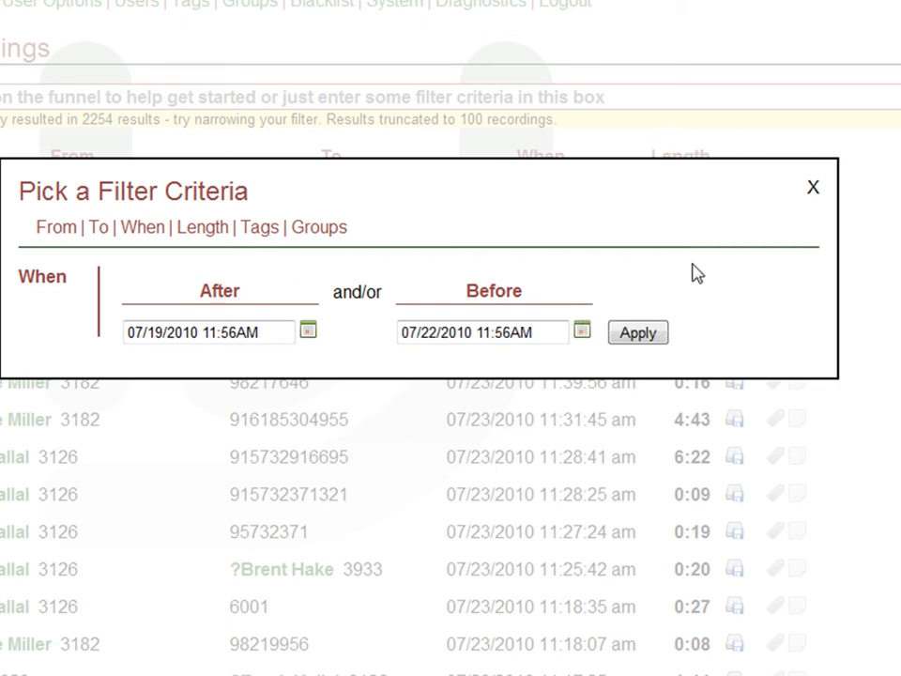
click(631, 341)
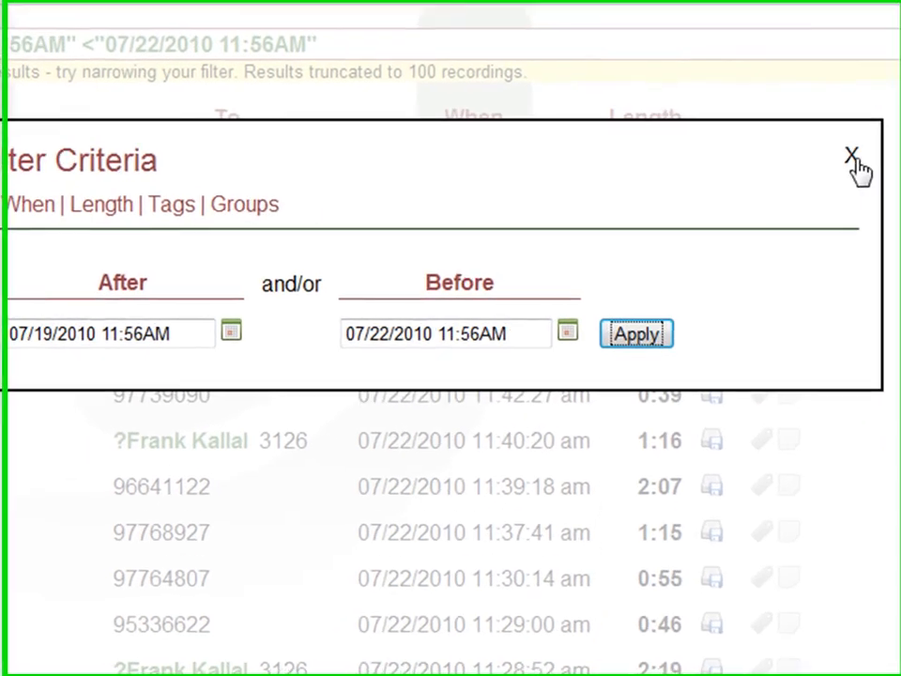
- Add a Length criterion limiting the recordings to those greater than 30 minutes
click(107, 214)
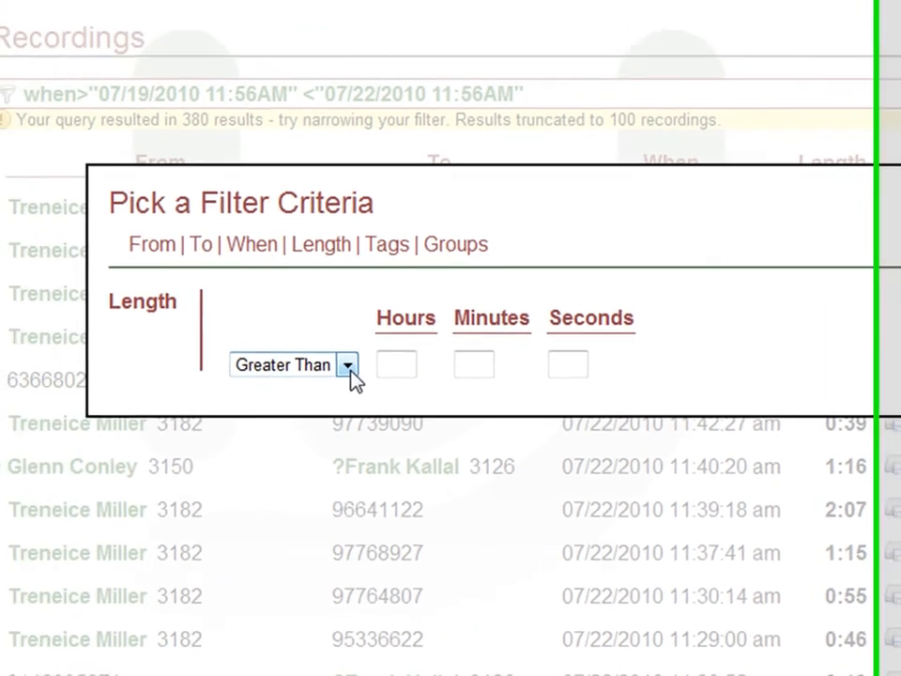
click(121, 332)
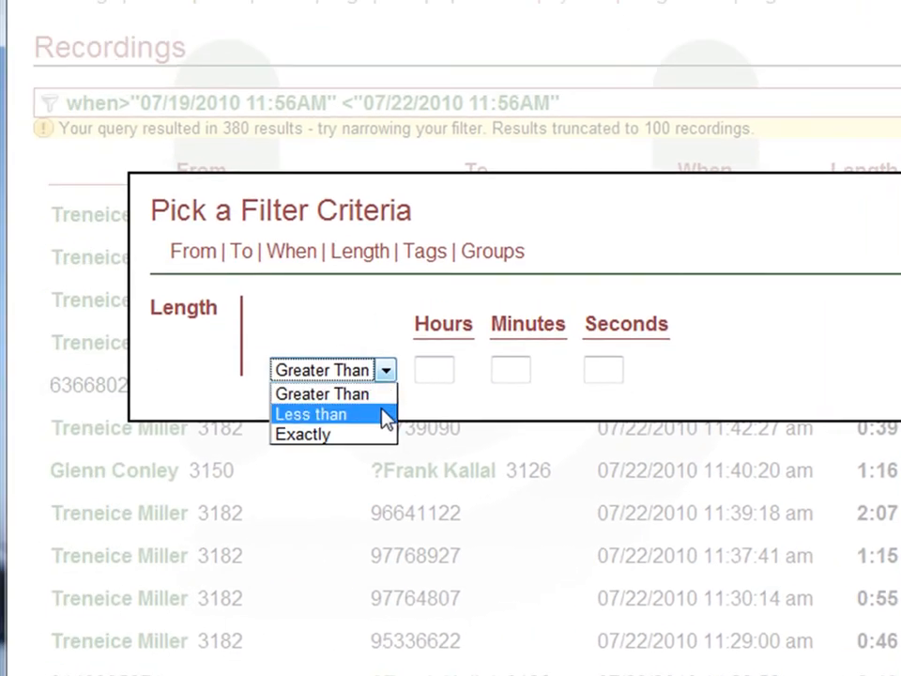
click(601, 369)
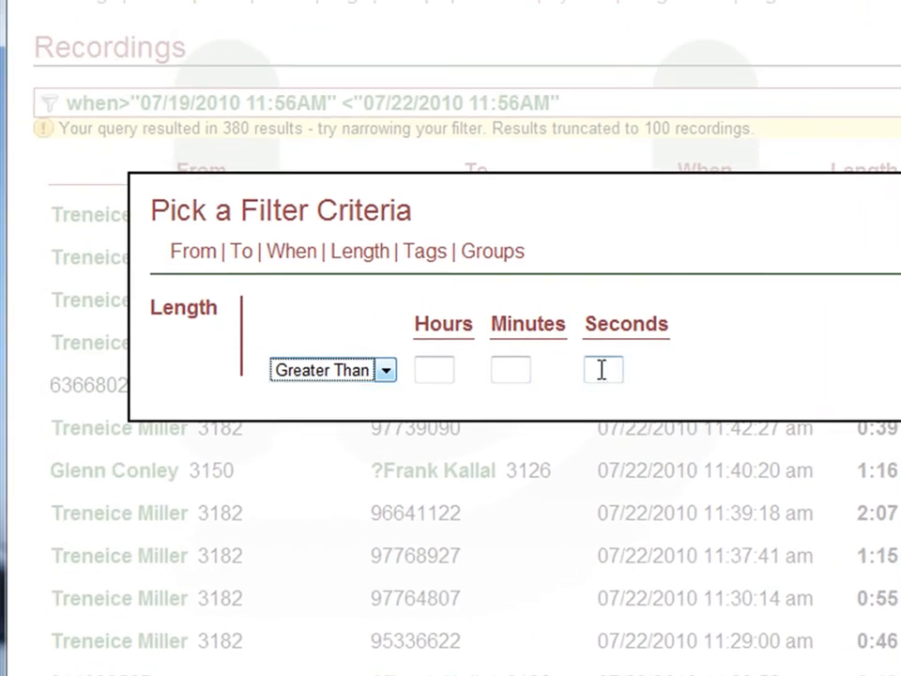
click(524, 369)
text(30)
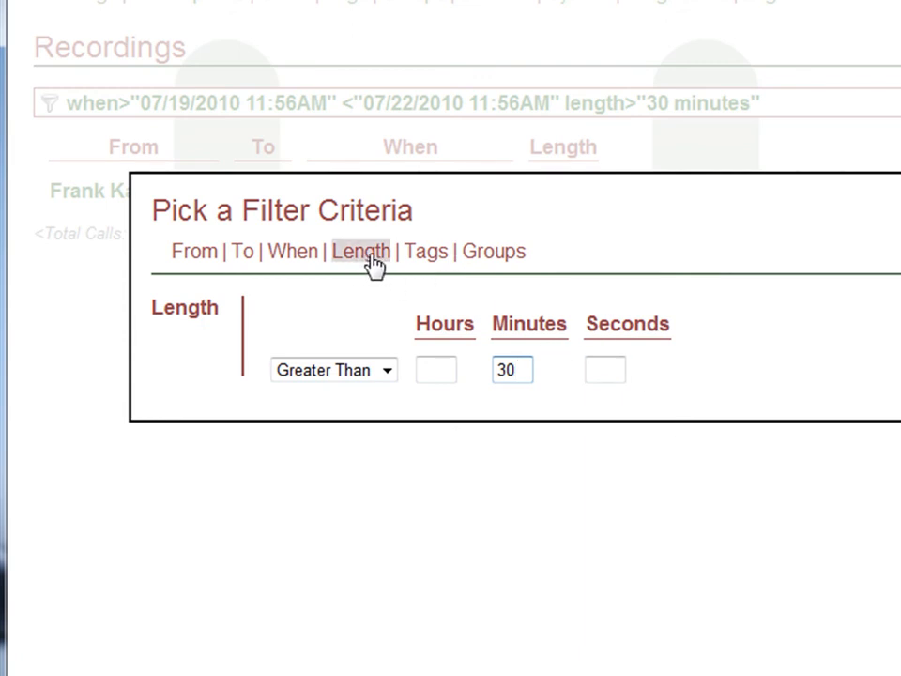
- Review the options under the Tags and Groups criteria, and close the filter criteria picker
click(424, 252)
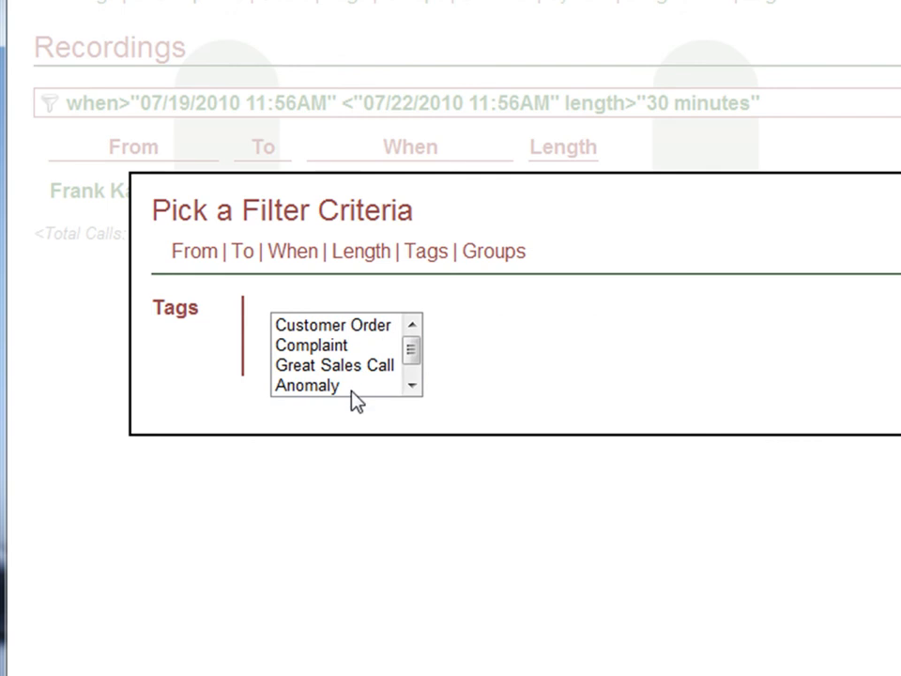
click(495, 255)
click(427, 257)
click(419, 375)
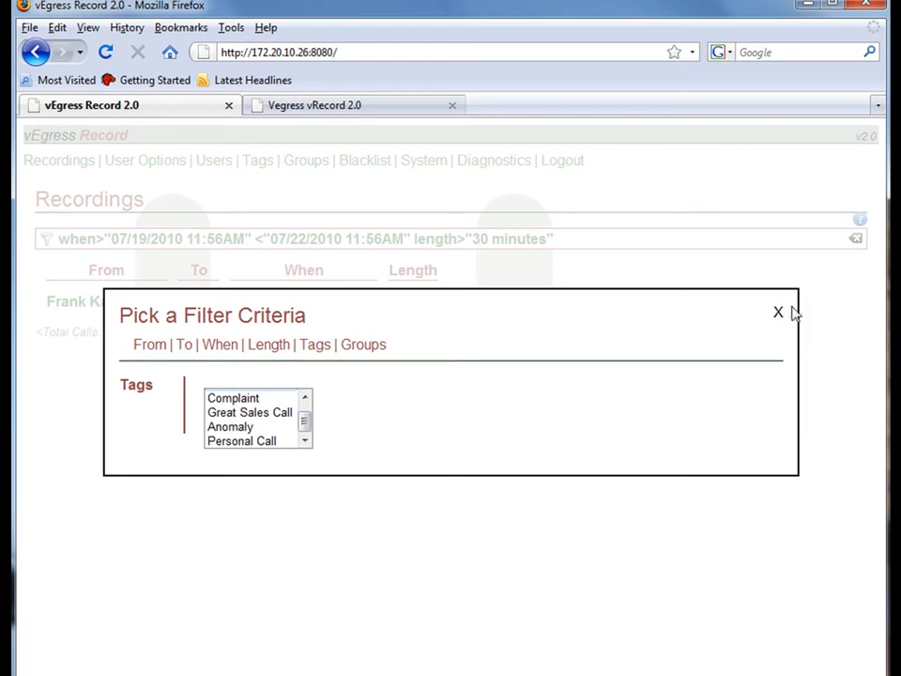
click(778, 314)
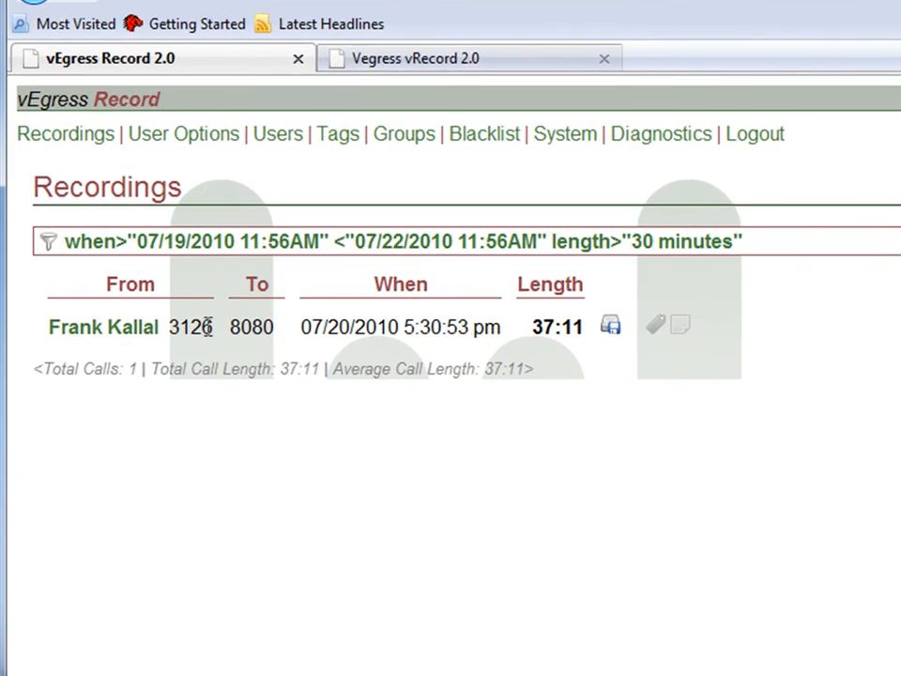
- Examine the caller, the called number and the call length of the filtered recording
drag(94, 327, 137, 327)
drag(214, 326, 66, 327)
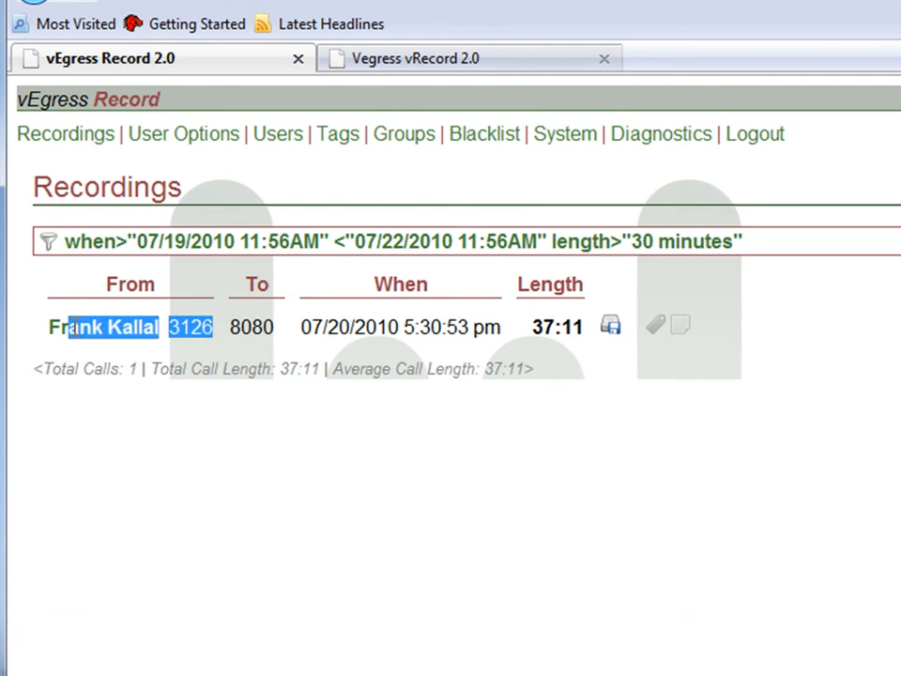
click(66, 327)
drag(232, 326, 276, 327)
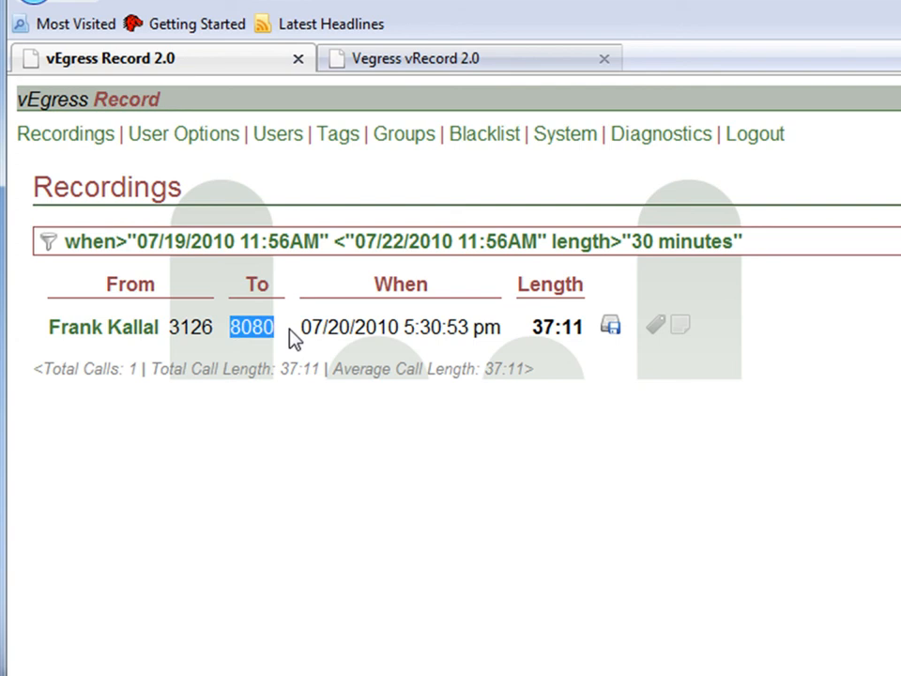
click(559, 334)
drag(532, 327, 575, 328)
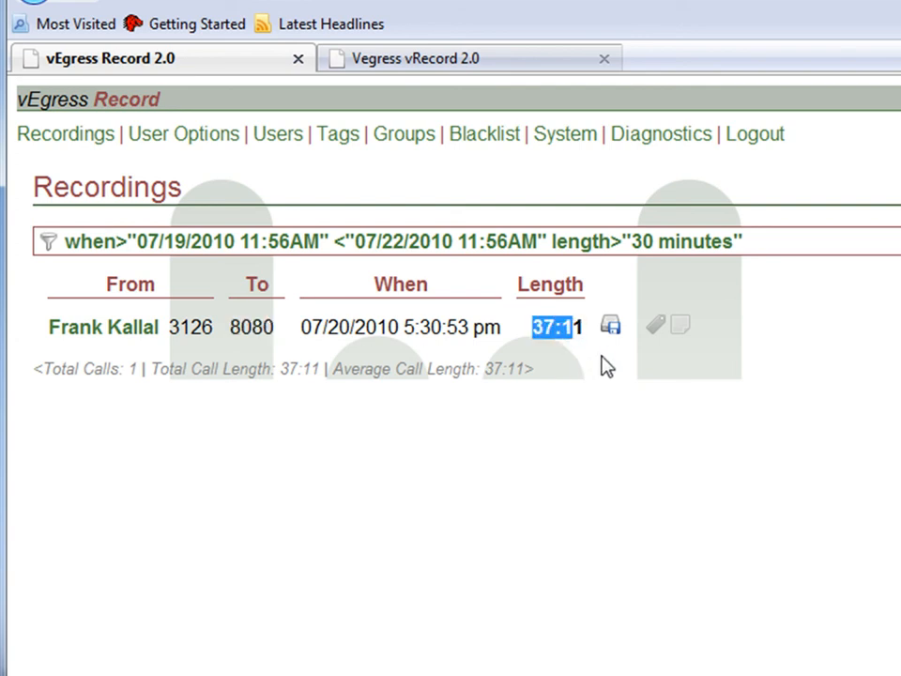
- Check the open and save options for the filtered recording's MP3 file, and cancel the download
click(612, 328)
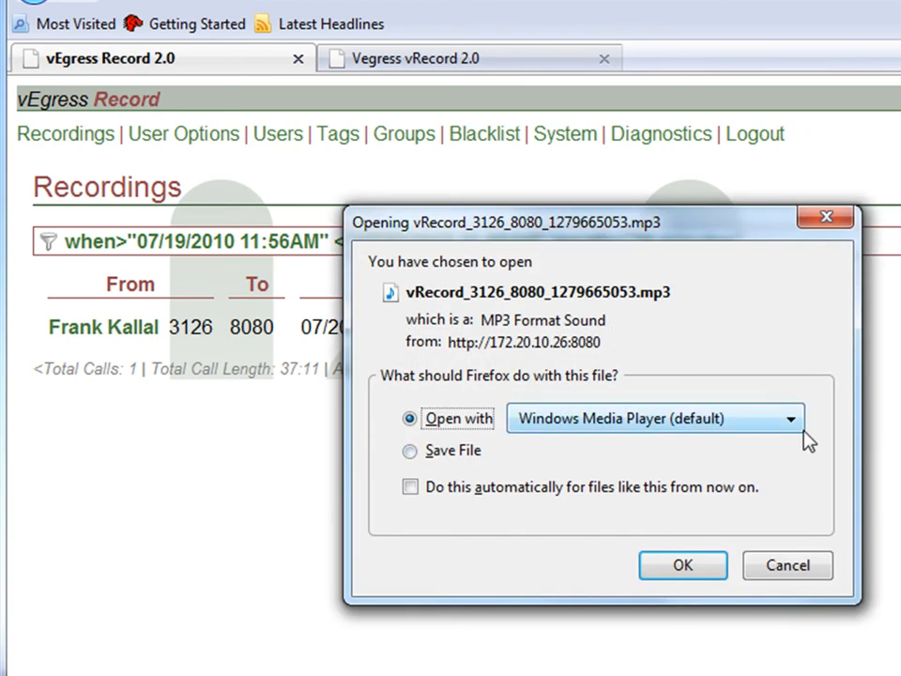
click(807, 567)
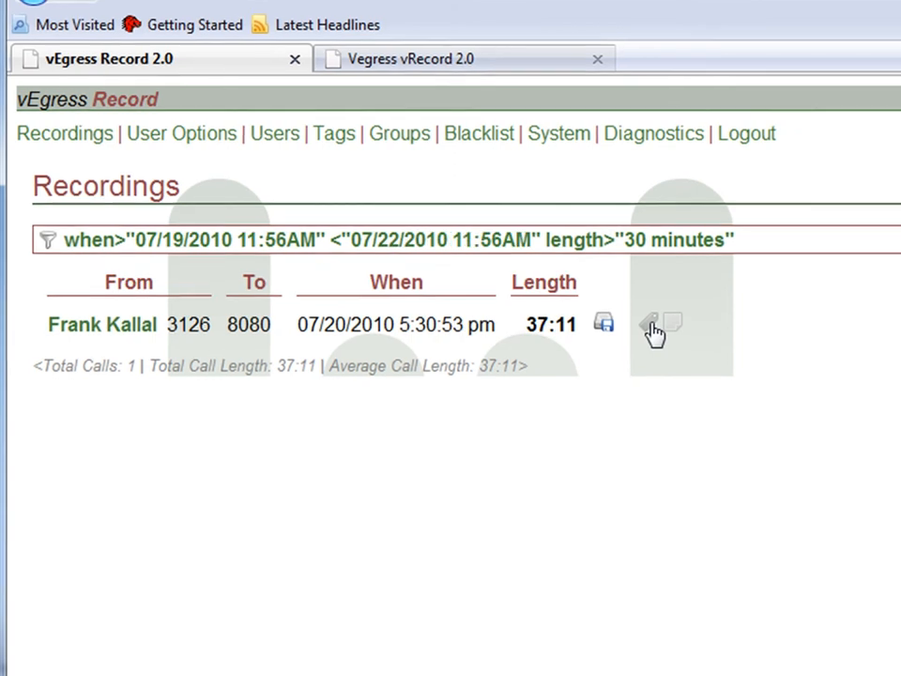
- Tag the filtered recording as Personal Call and save it with the note "This was a concall about service"
click(659, 328)
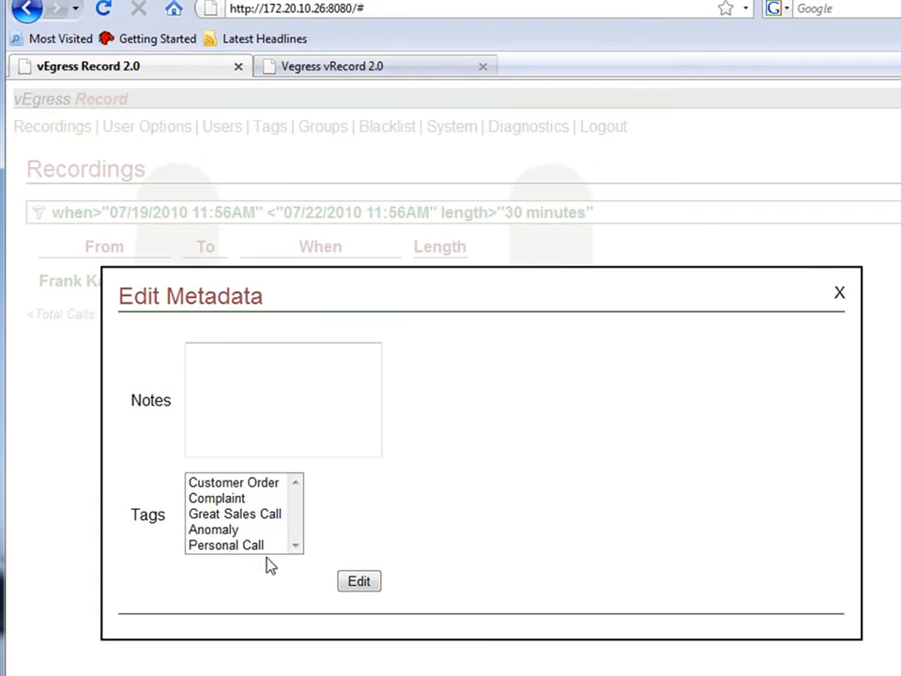
click(230, 545)
click(251, 384)
text(This was a )
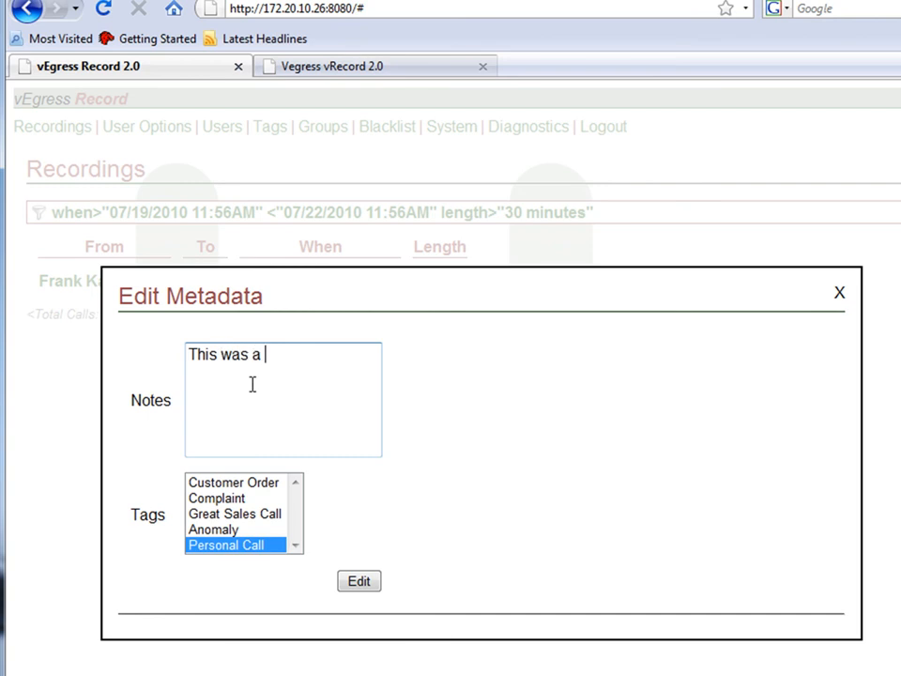
text(concal)
text(l about )
text(server)
key(BackSpace)
key(BackSpace)
text(ice)
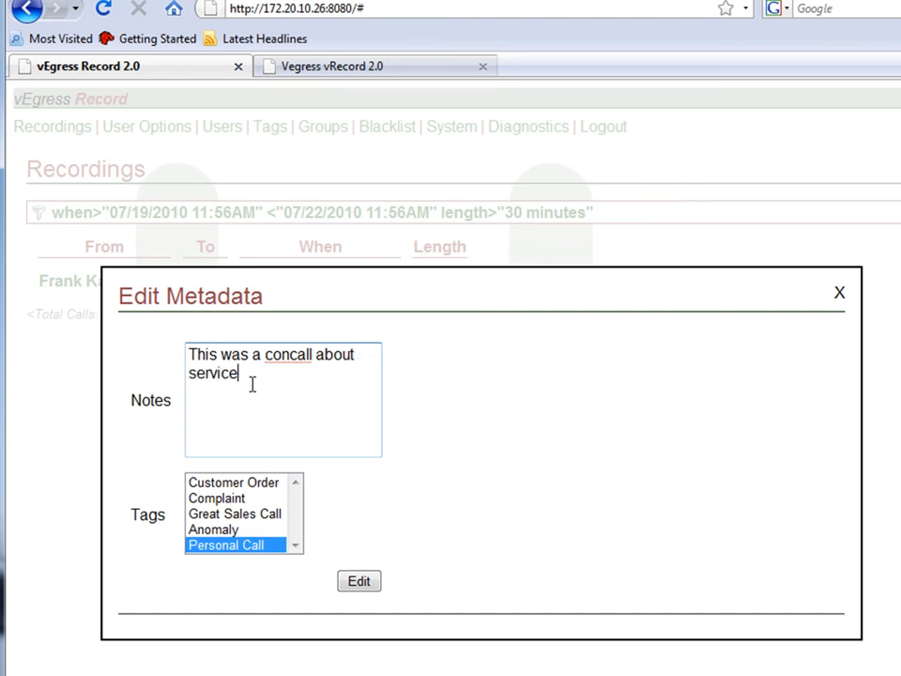
click(364, 581)
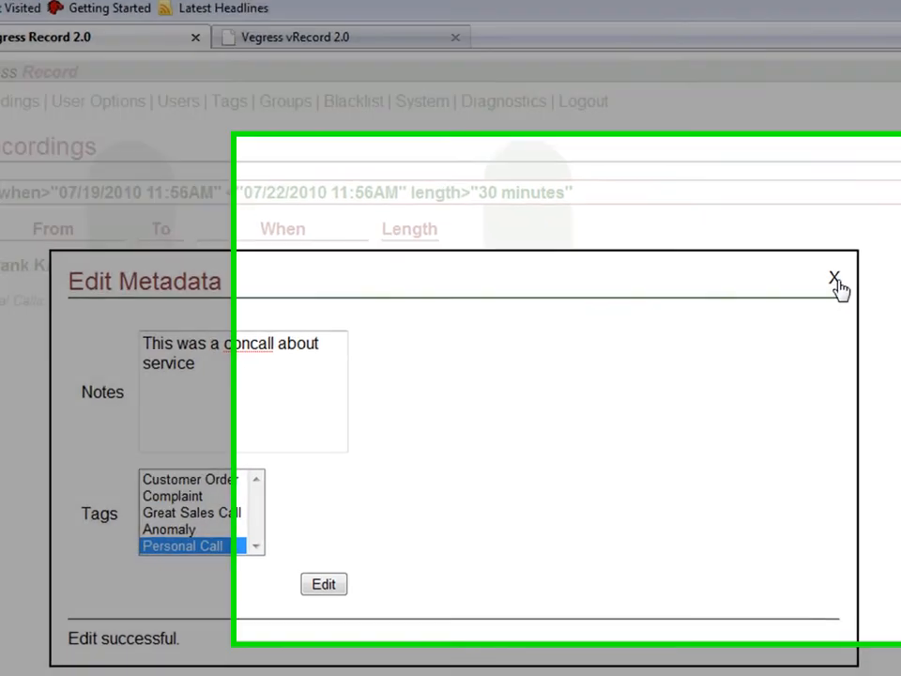
click(839, 291)
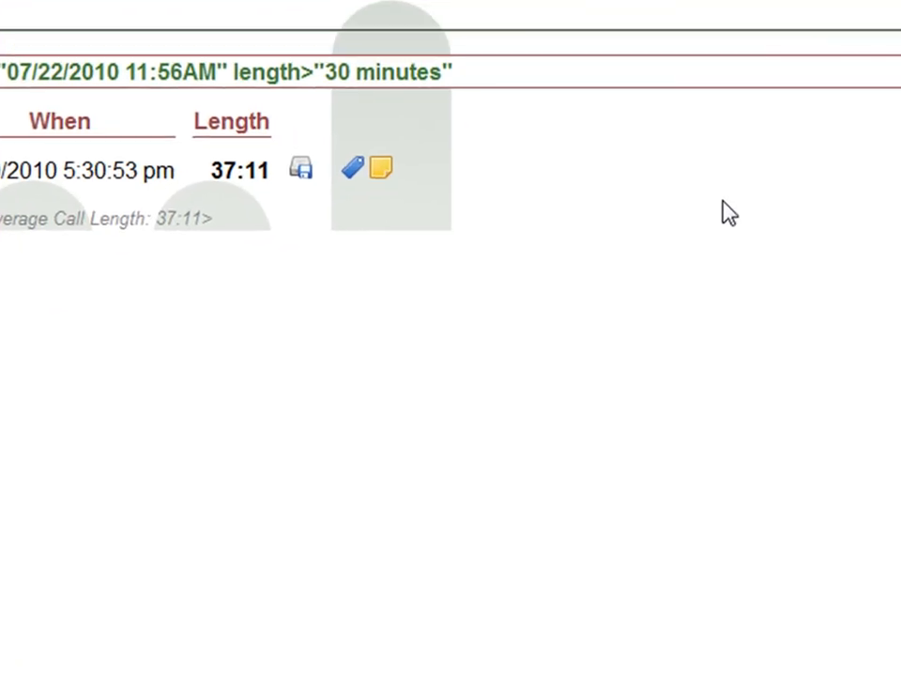
click(352, 168)
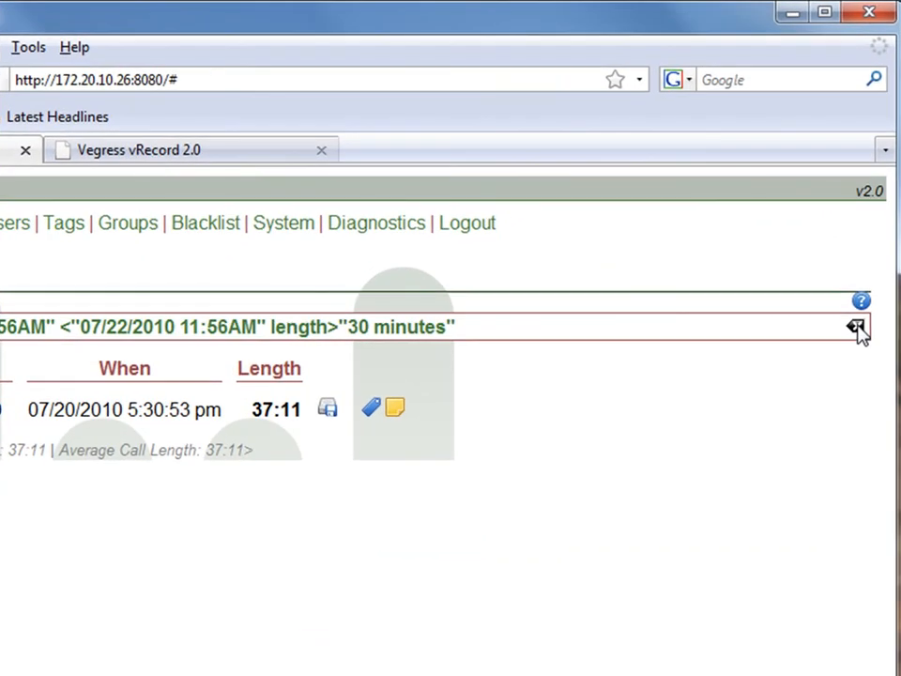
- Clear all filter criteria and look over the unfiltered list of recordings and its result notice
click(856, 328)
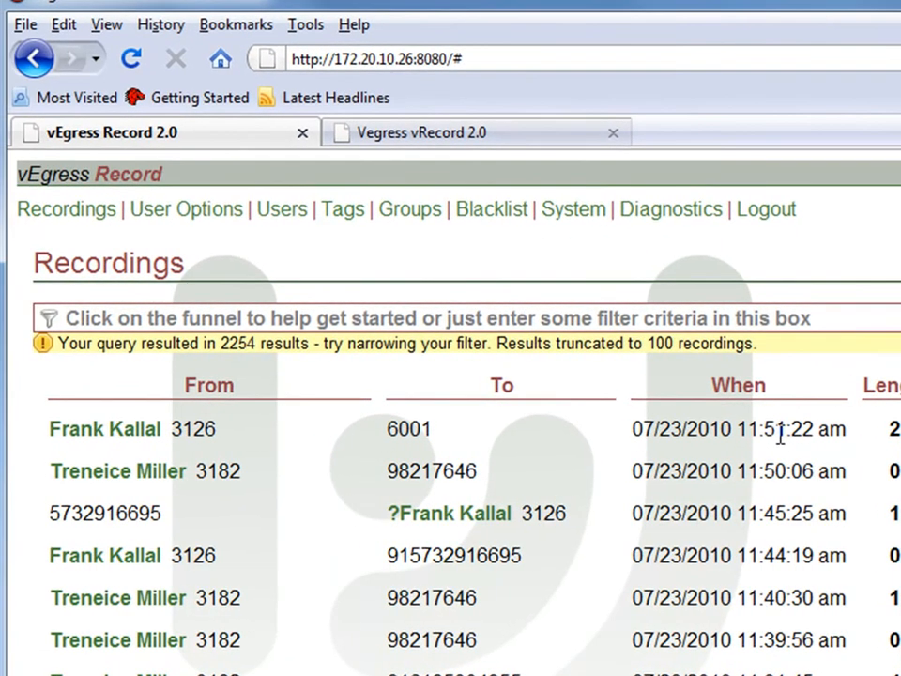
double_click(241, 343)
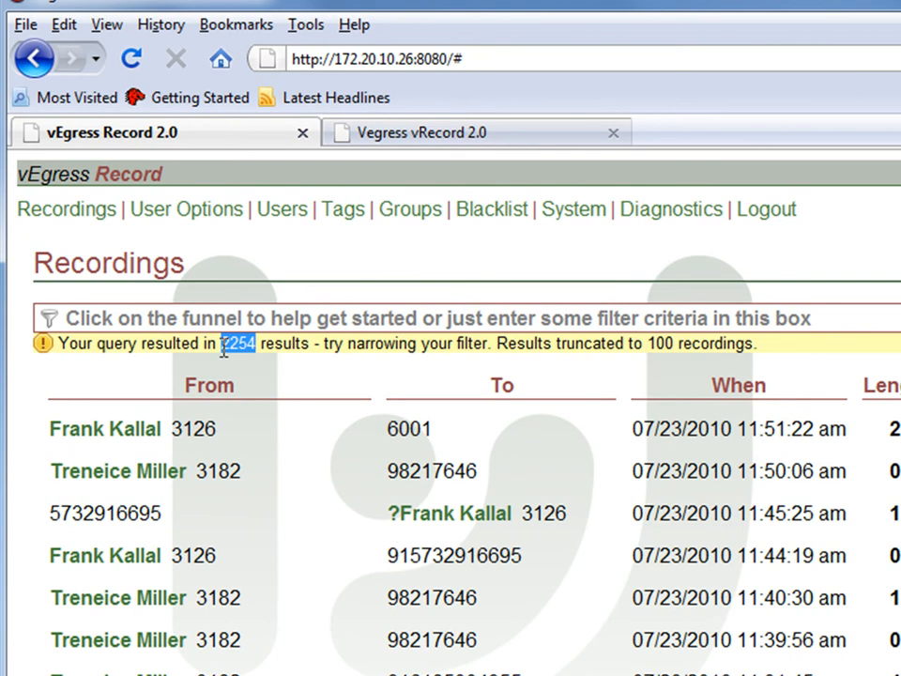
click(283, 370)
scroll(481, 583, down, 1)
scroll(479, 582, up, 1)
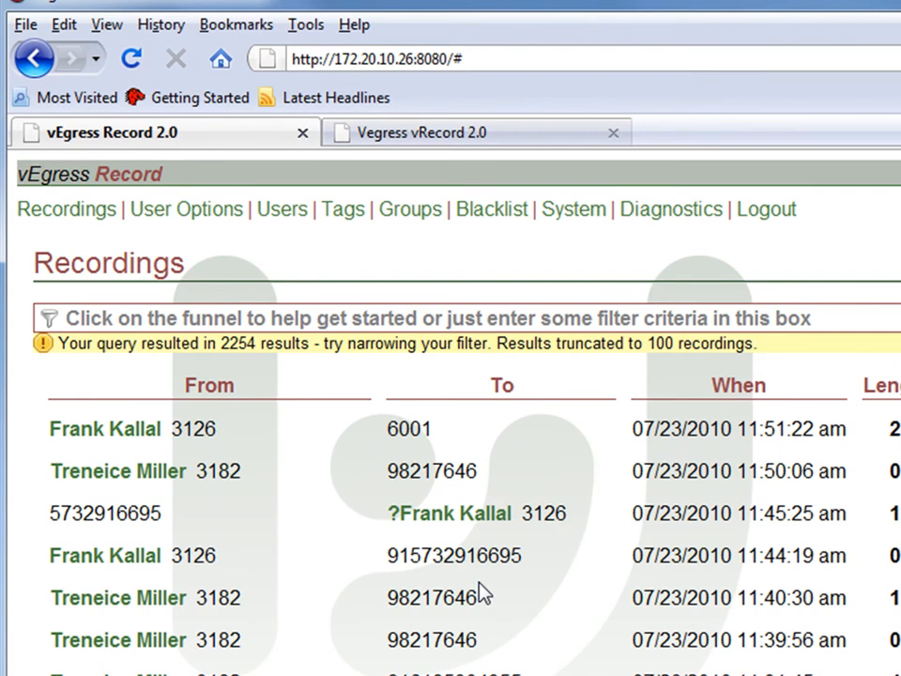